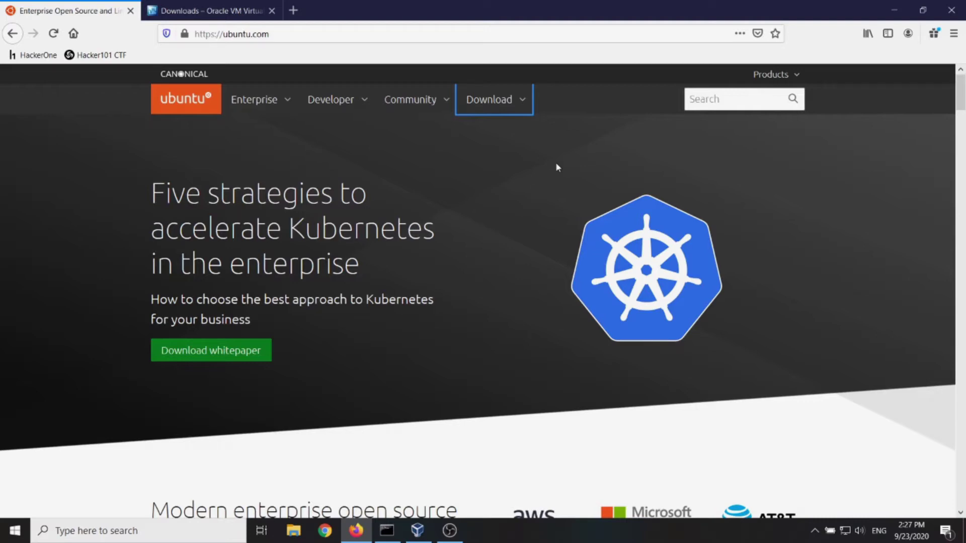
Request the Ubuntu Desktop 20.04 LTS download from the Ubuntu website, then cancel the file-opening prompt.
click(521, 101)
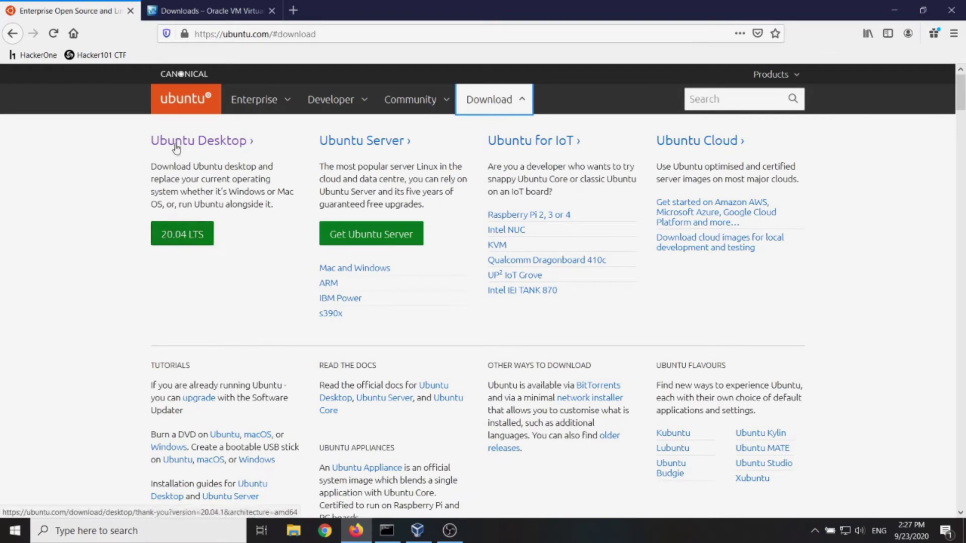
click(185, 235)
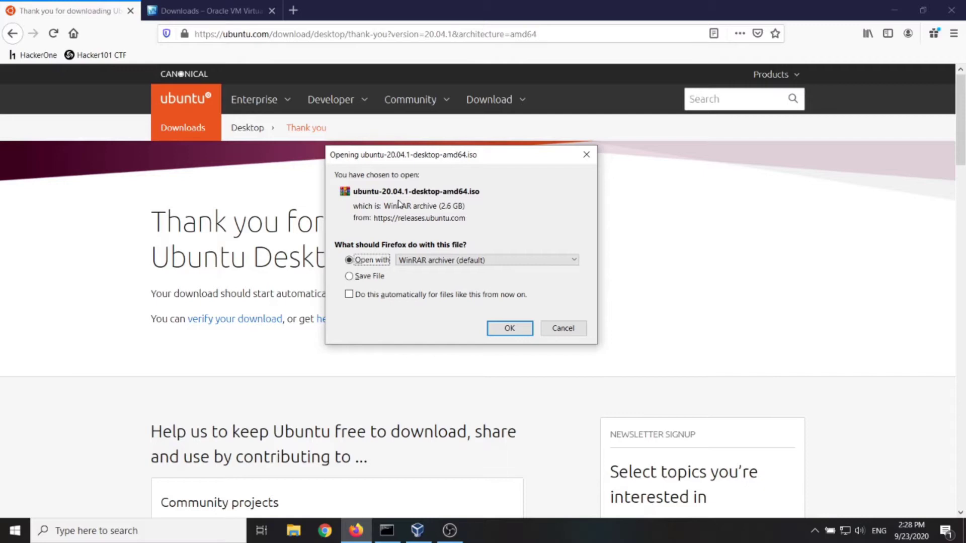
click(563, 329)
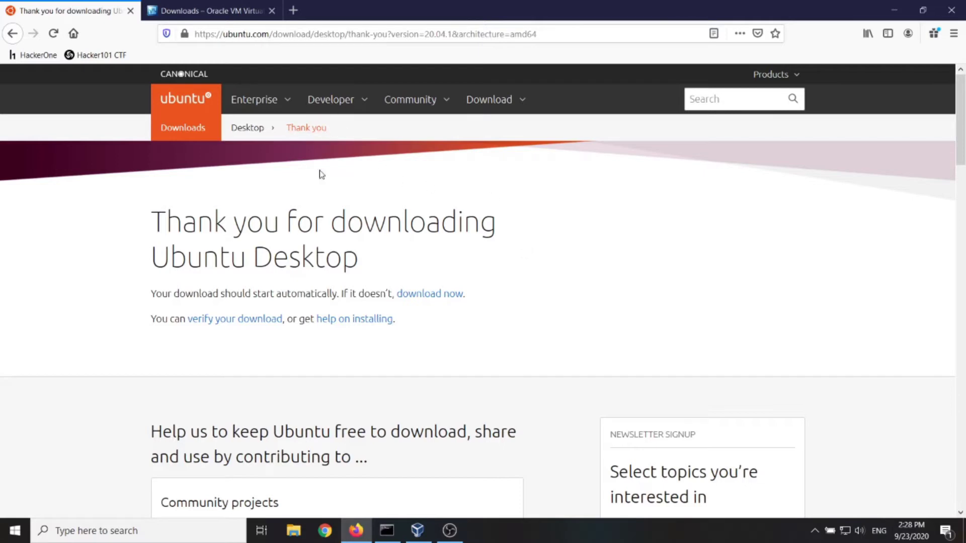
Review the VirtualBox 6.1.14 platform packages on the VirtualBox downloads page, including those for Windows, OS X and Linux.
click(200, 10)
drag(450, 176, 365, 177)
click(368, 179)
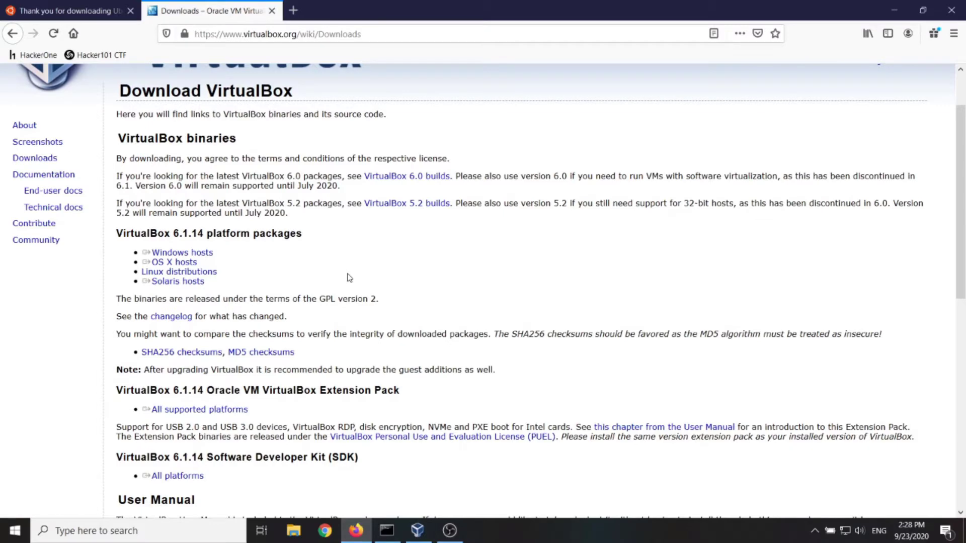
drag(142, 256, 210, 253)
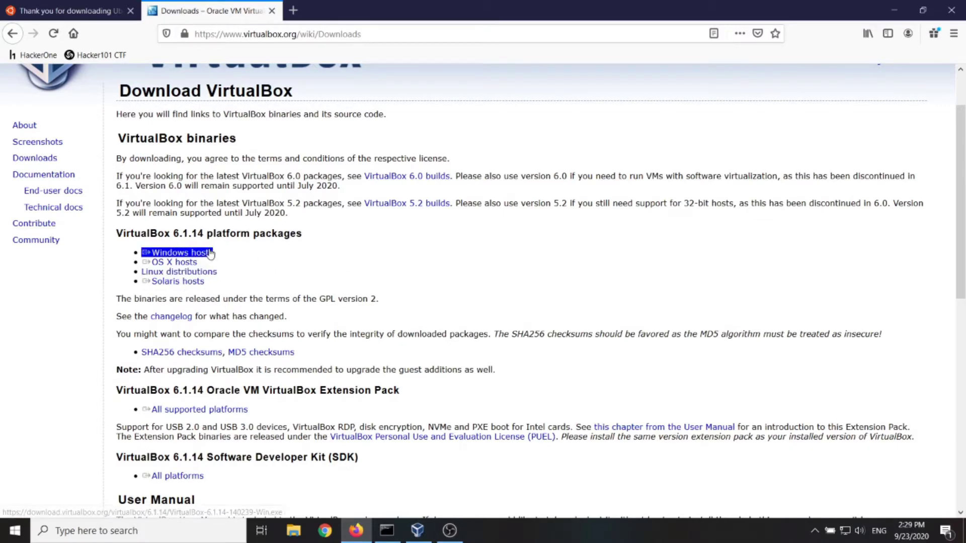
click(222, 252)
drag(142, 262, 173, 272)
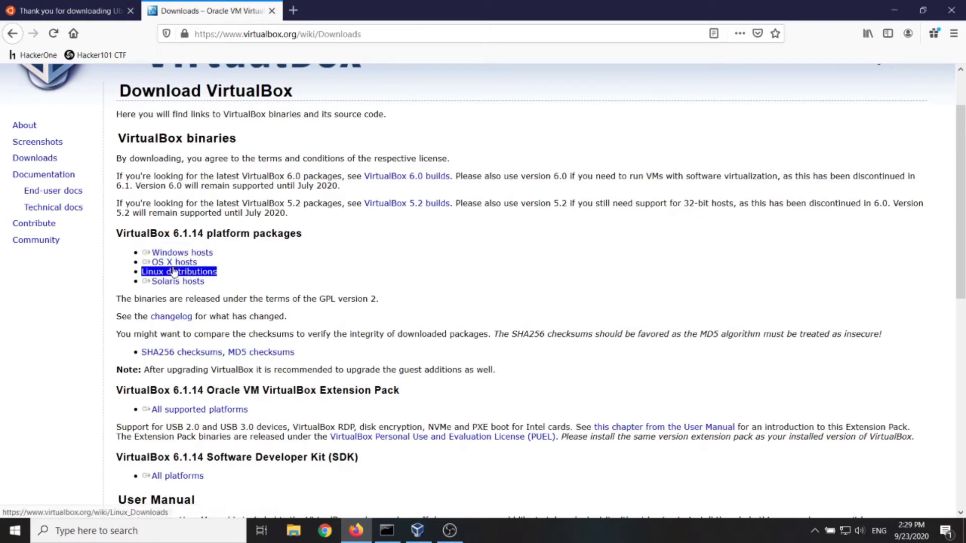
triple_click(190, 254)
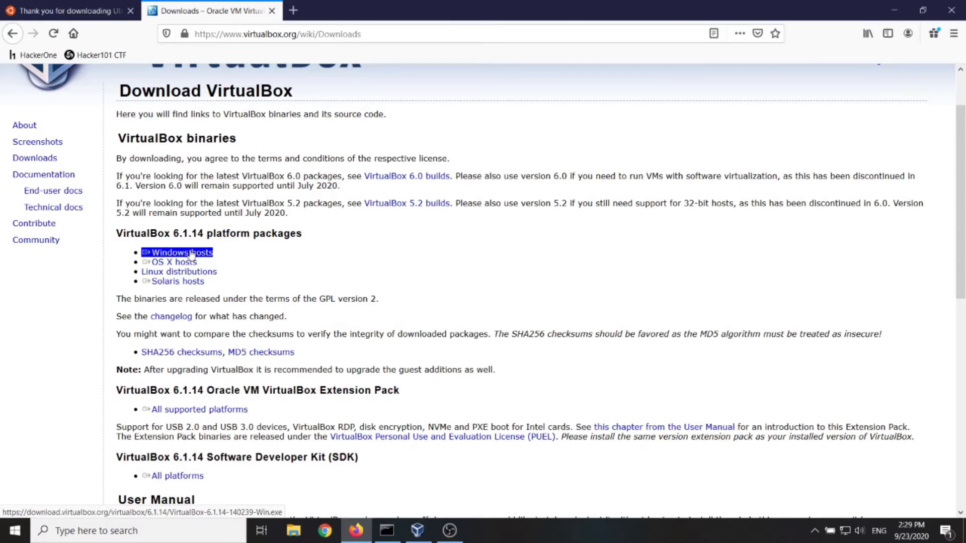
Close the browser with both of its tabs and switch to Oracle VM VirtualBox Manager.
click(951, 10)
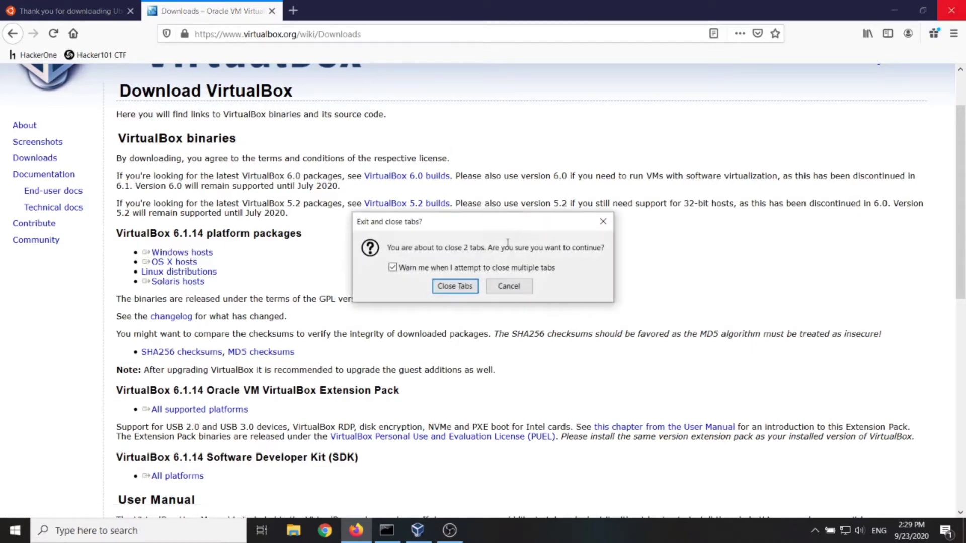
click(455, 285)
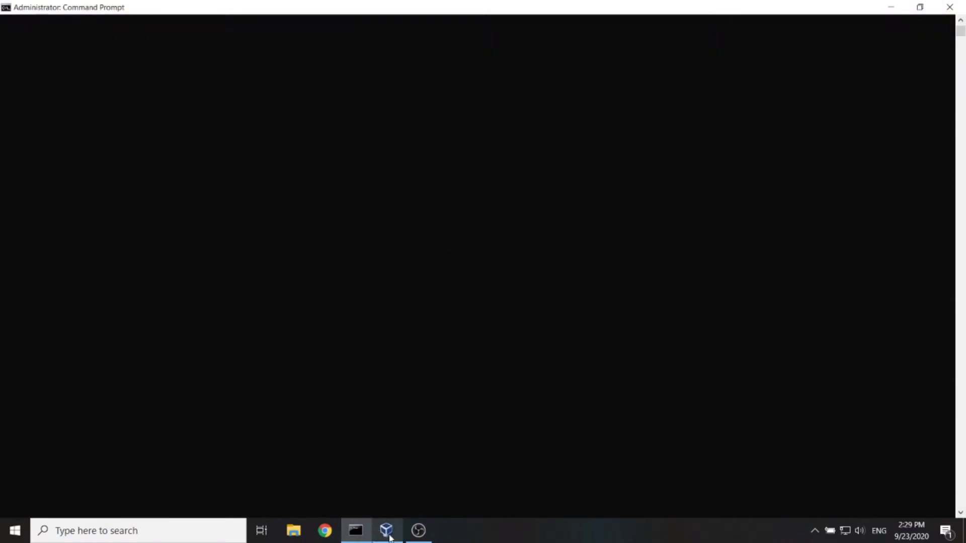
click(386, 532)
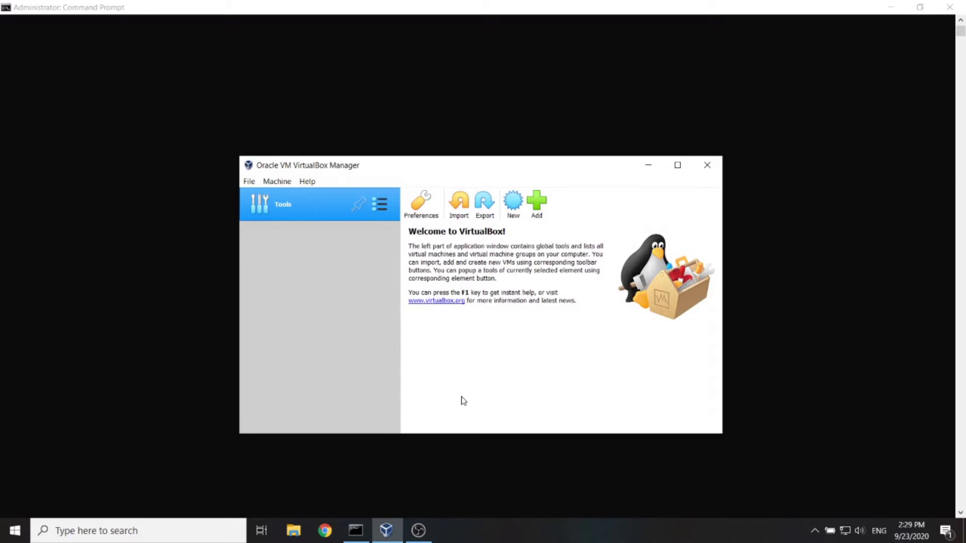
Begin creating a new virtual machine and name it linux-is-awesome.
click(512, 209)
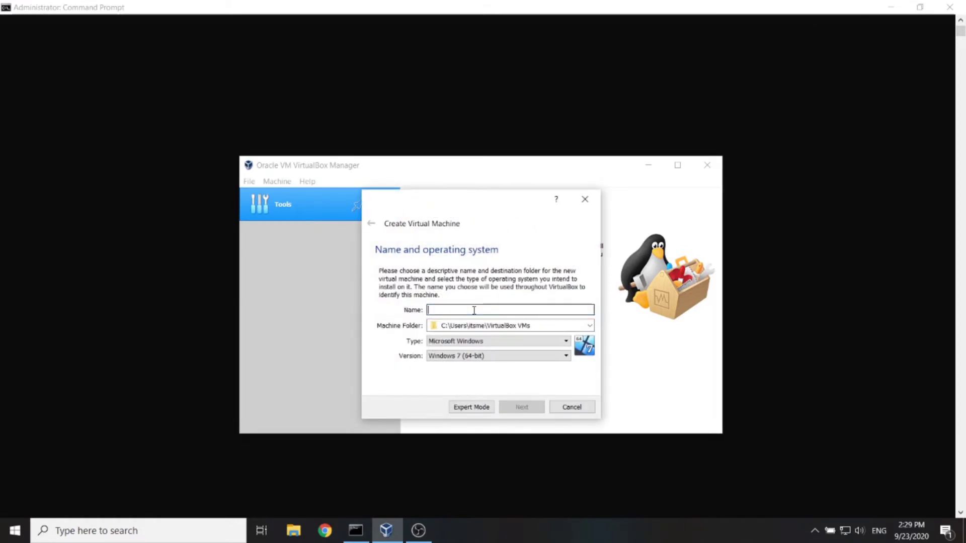
text(linux)
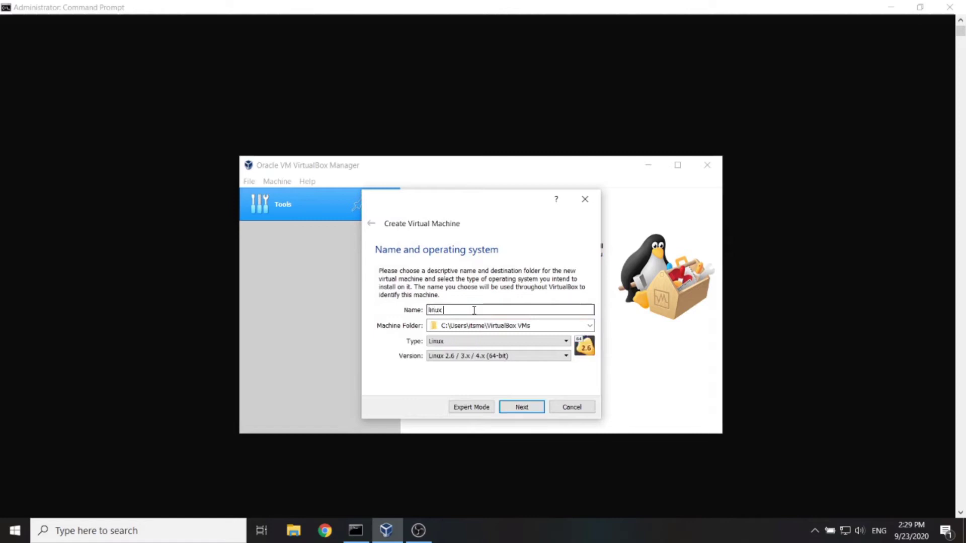
text( is)
text( awesome)
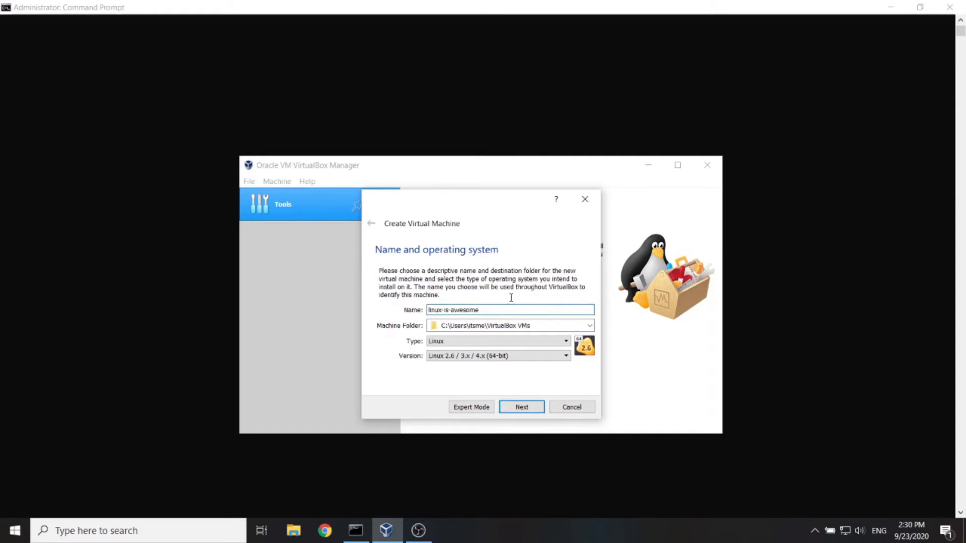
Set the new machine's operating system type to Linux and its version to Ubuntu (64-bit).
click(551, 342)
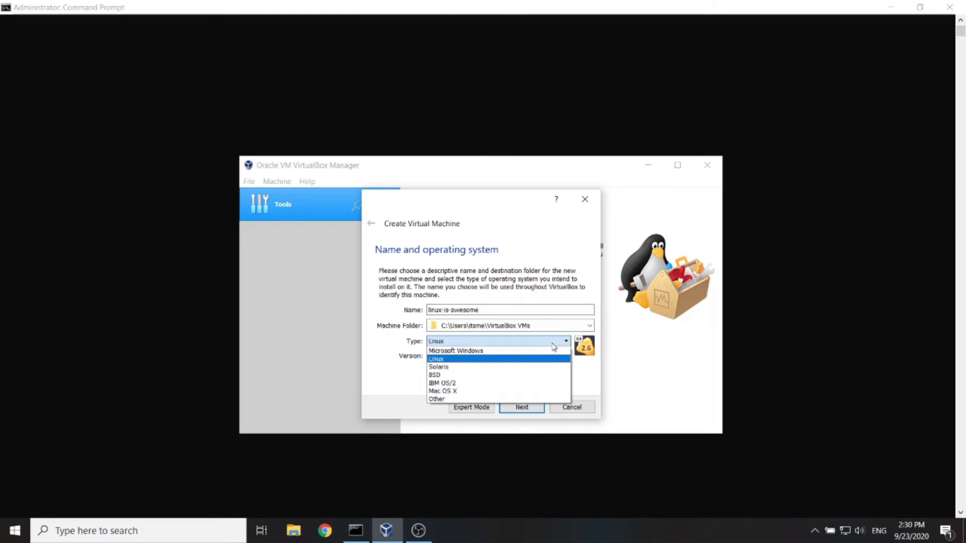
click(518, 359)
click(514, 357)
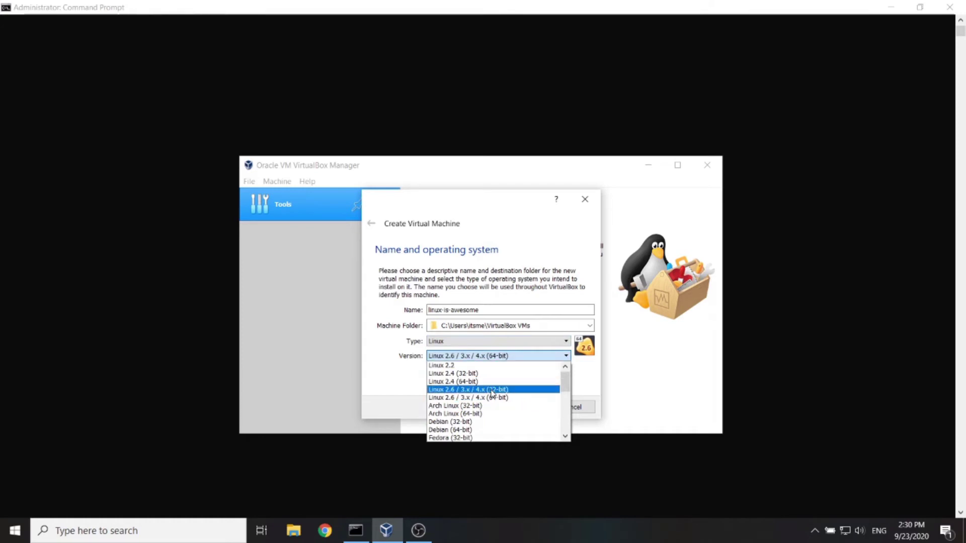
scroll(492, 395, down, 6)
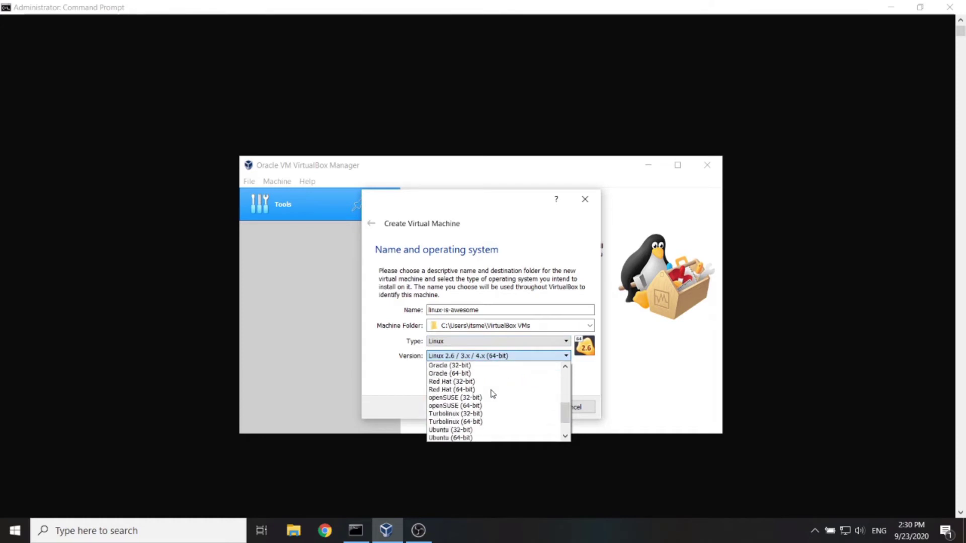
click(490, 413)
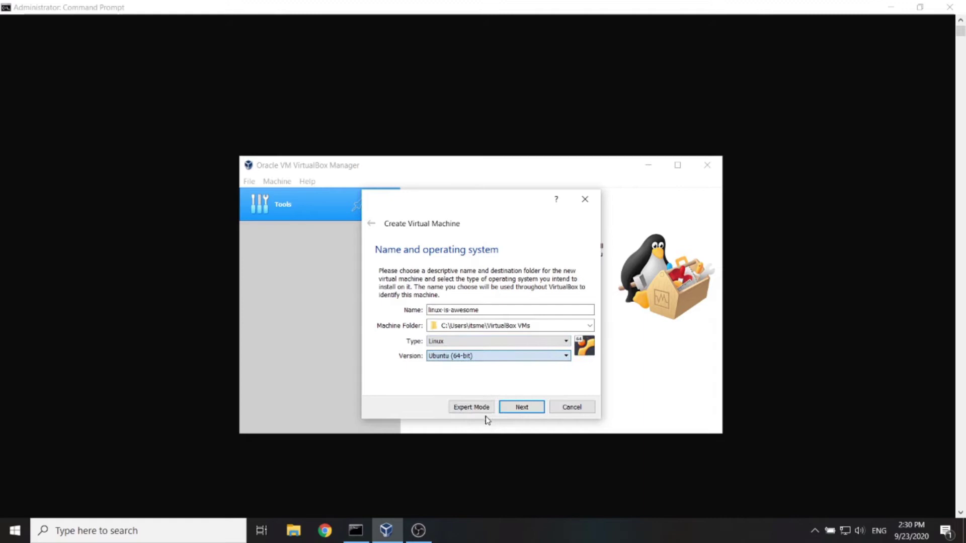
click(512, 409)
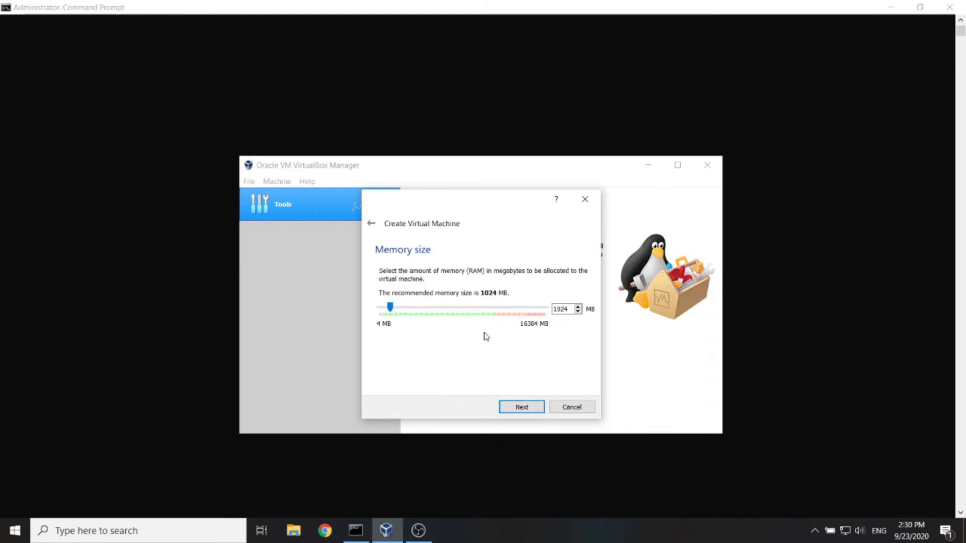
Allocate 4096 MB of memory to the machine and choose to create a virtual hard disk now.
drag(390, 307, 420, 307)
click(537, 407)
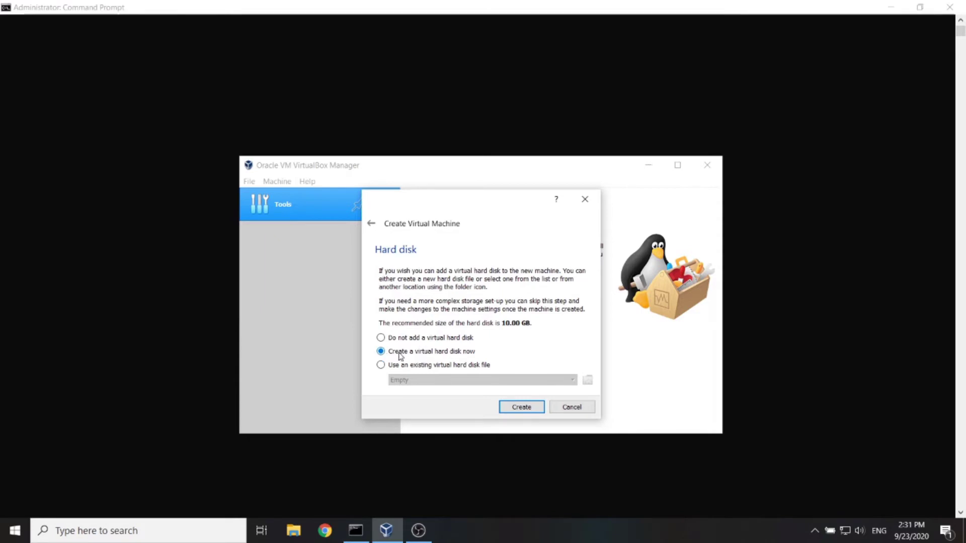
click(521, 406)
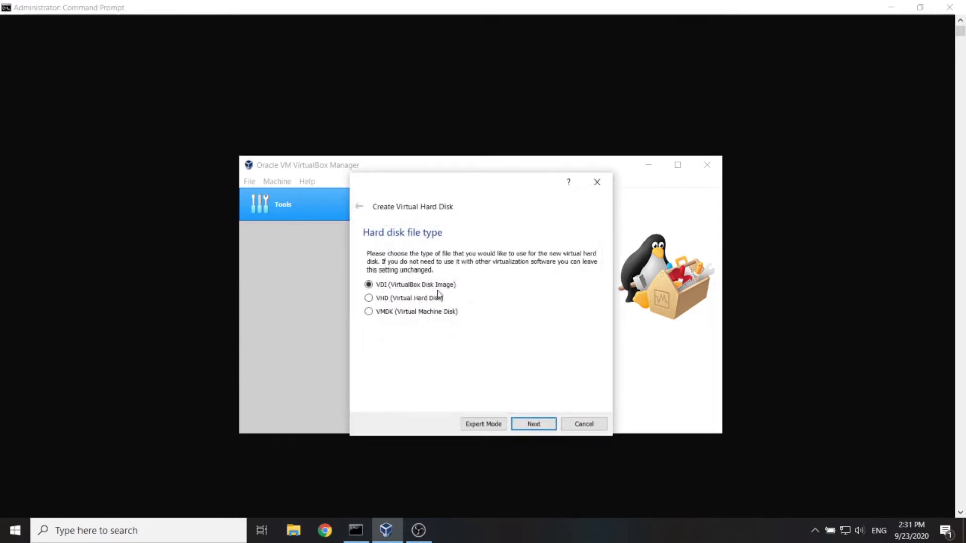
Create the virtual hard disk as a dynamically allocated VDI with a size of 30 GB.
key(Return)
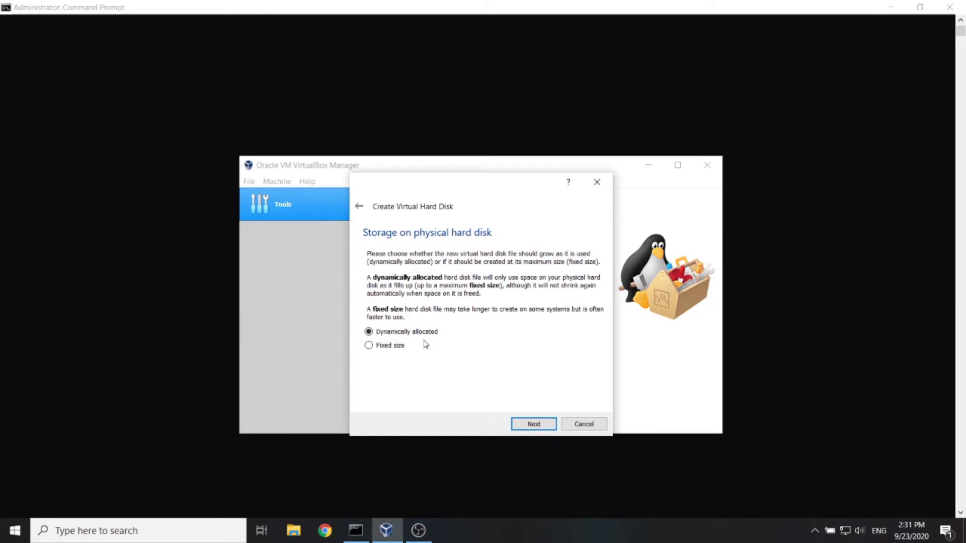
click(533, 424)
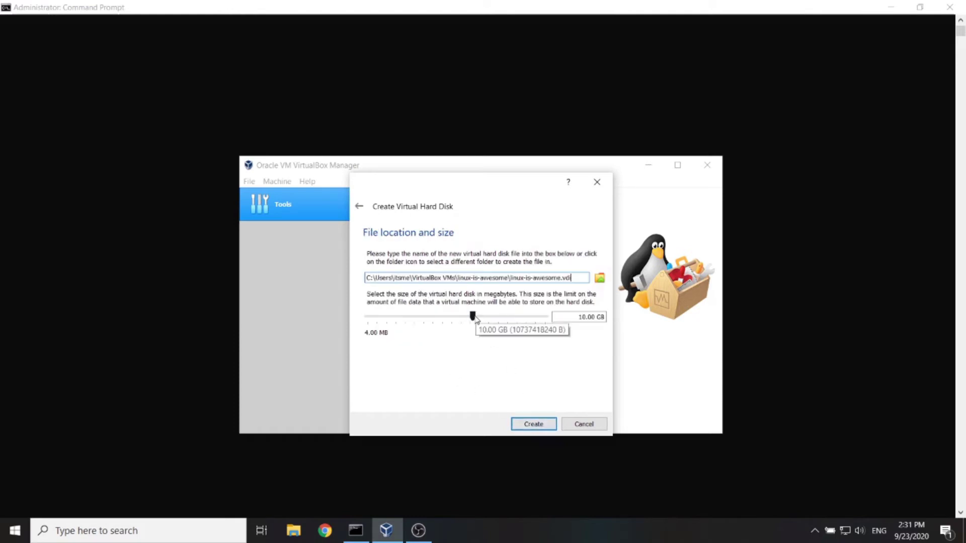
double_click(587, 317)
text(30)
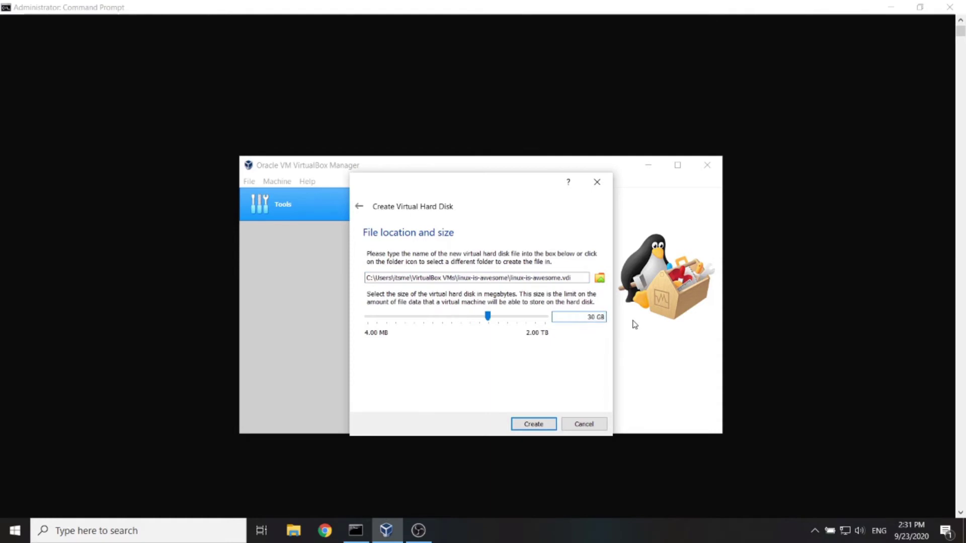
click(535, 425)
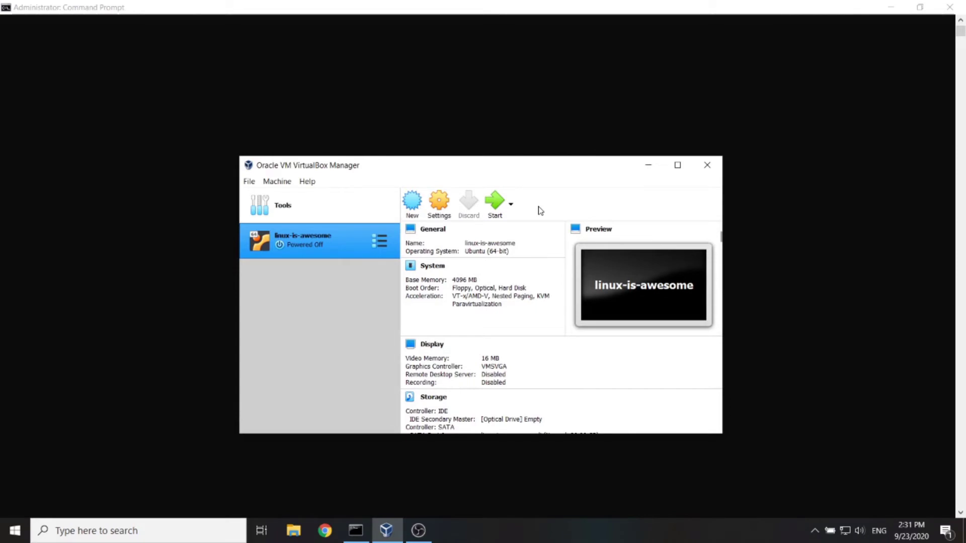
Start the linux-is-awesome machine using ubuntu-20.04.1-desktop-amd64.iso from the Downloads folder as its start-up disk.
click(495, 206)
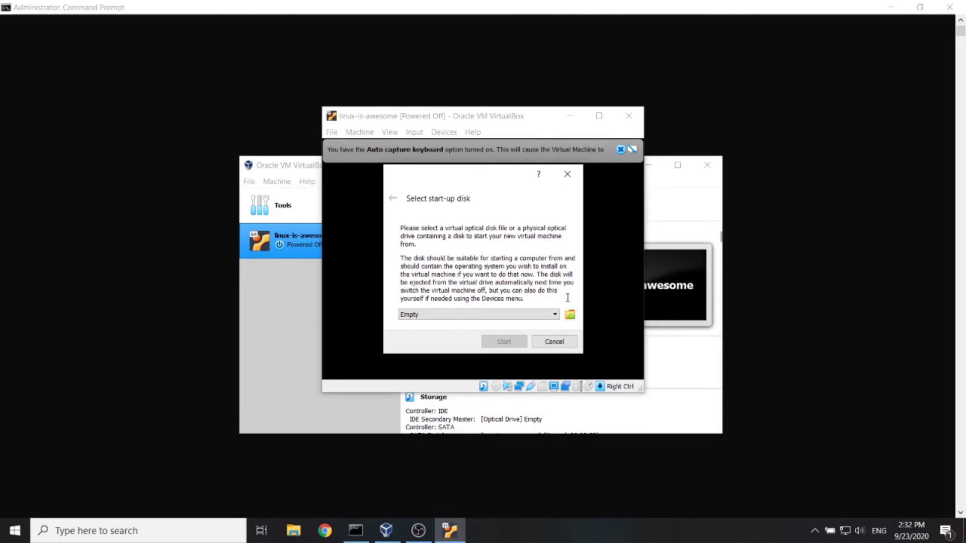
click(569, 316)
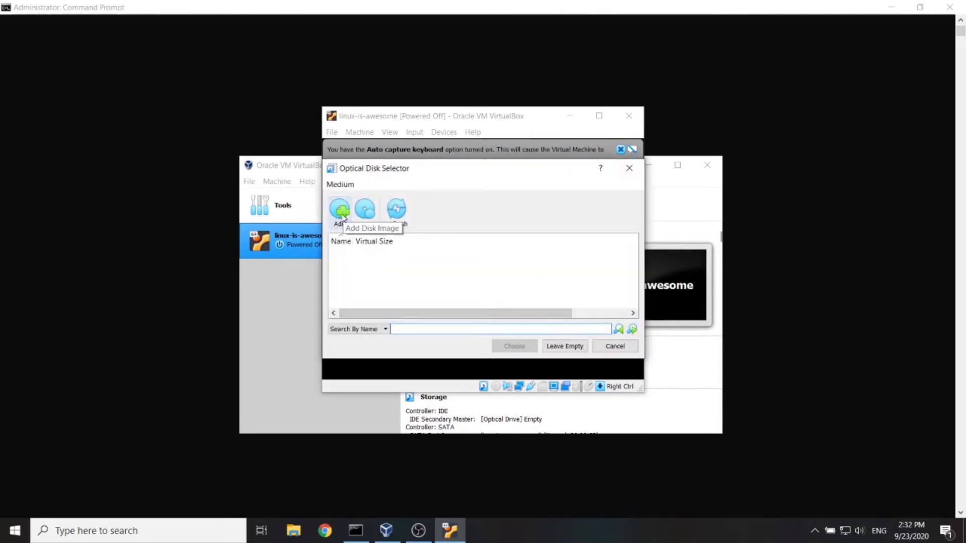
click(341, 211)
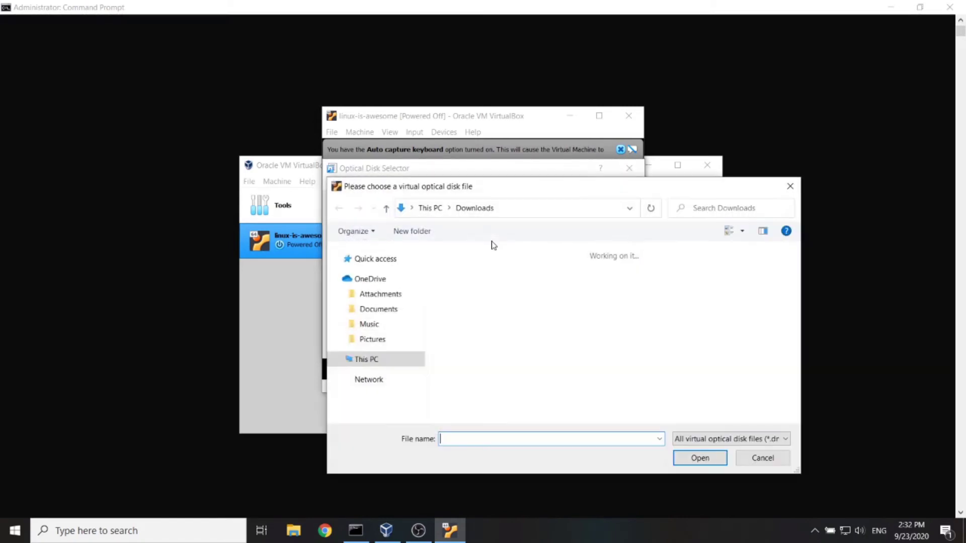
click(581, 271)
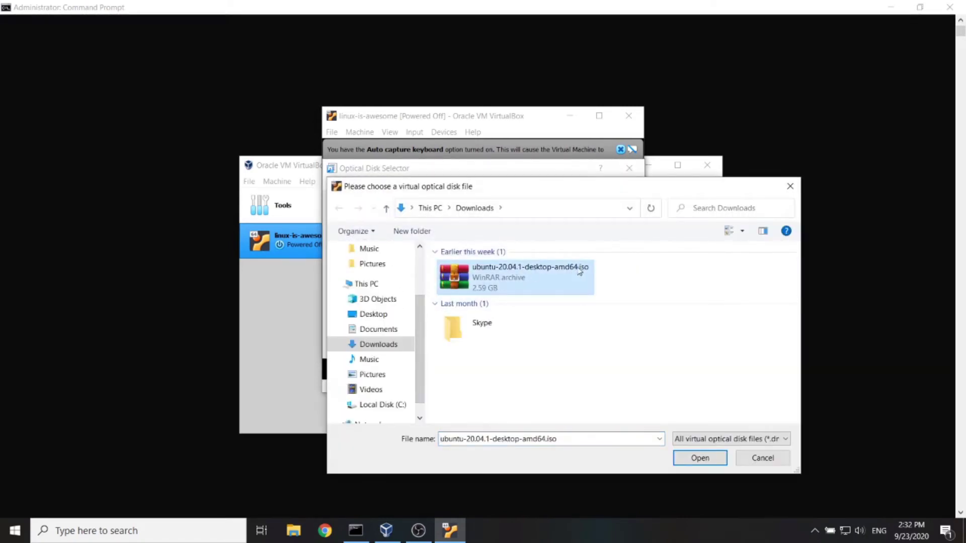
click(701, 459)
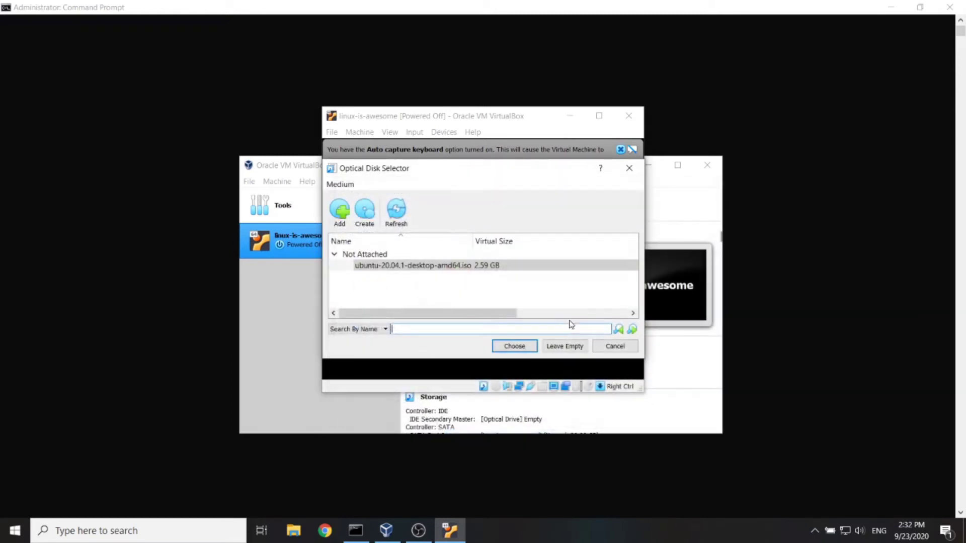
click(525, 352)
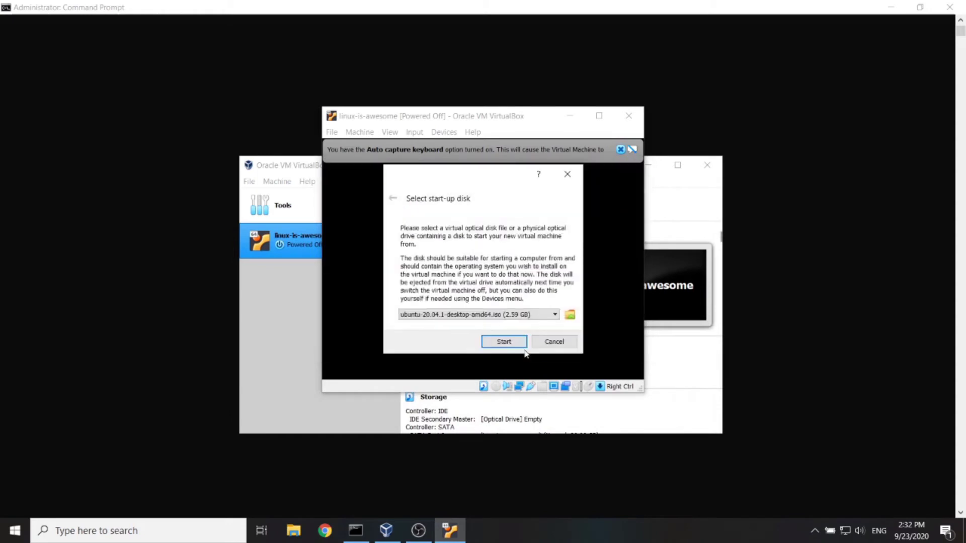
click(505, 341)
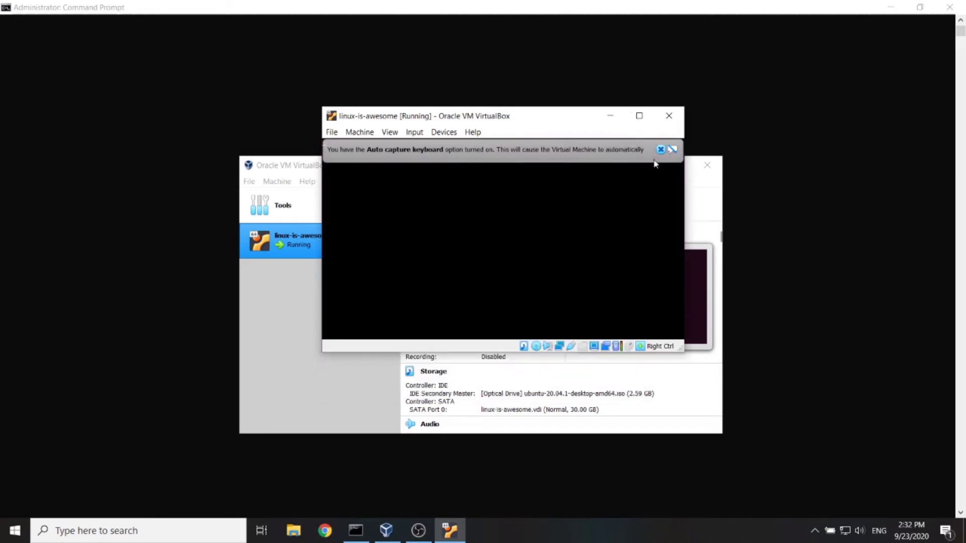
Minimise the VirtualBox Manager window and reposition the running machine's window on the desktop.
click(696, 182)
click(649, 167)
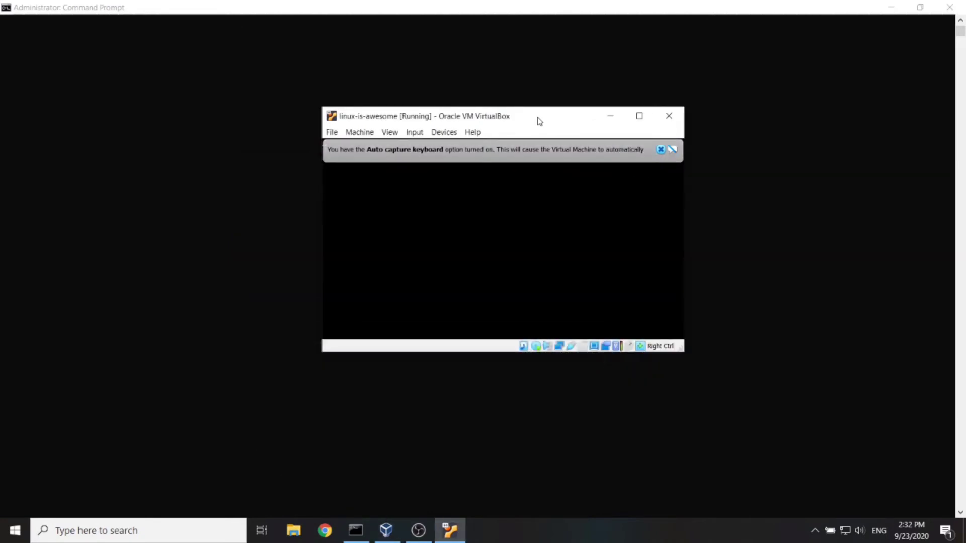
drag(483, 112, 453, 101)
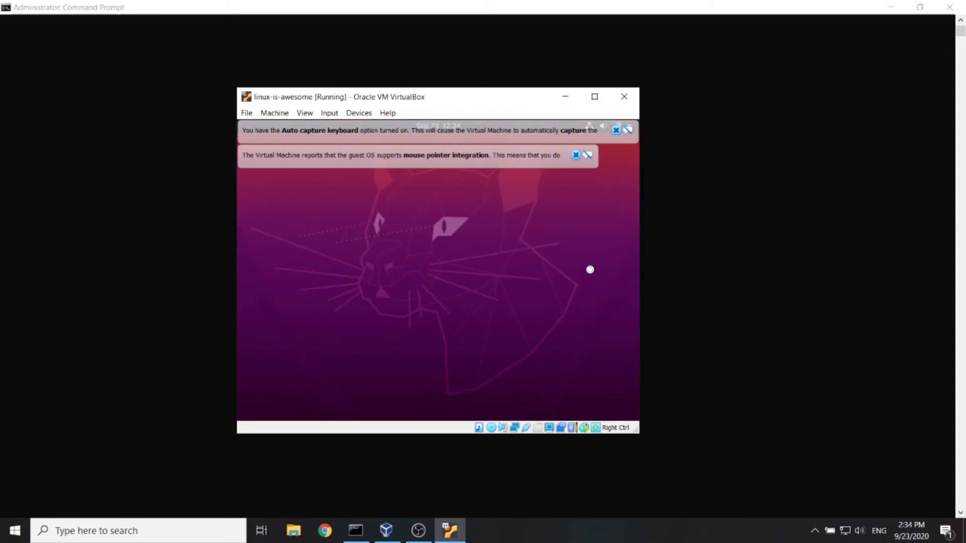
Dismiss the mouse pointer integration and auto capture keyboard notices in the running machine's window.
click(576, 155)
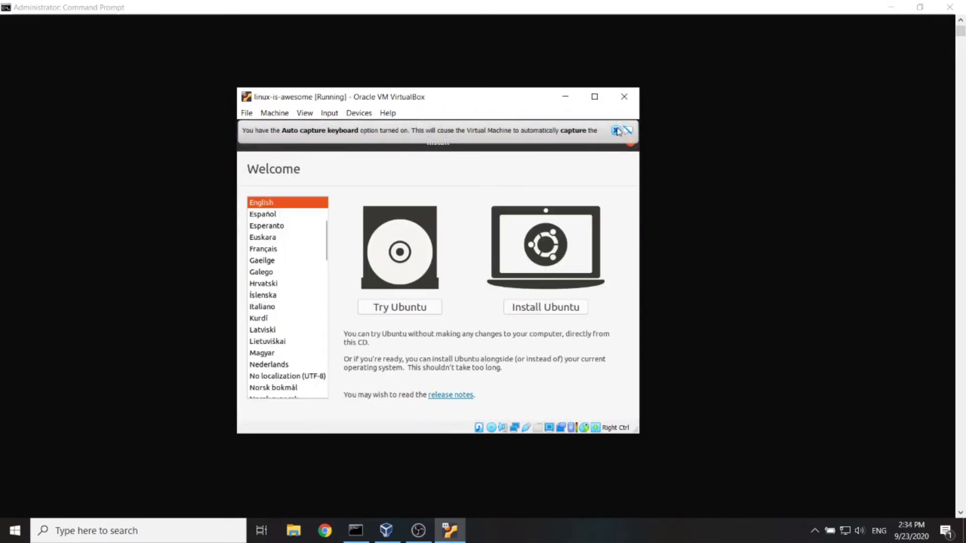
click(616, 131)
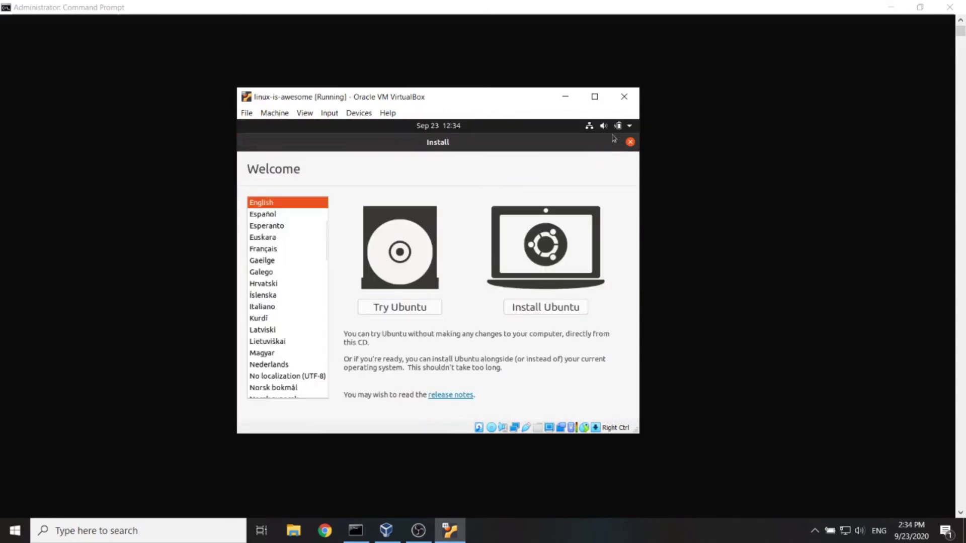
Begin installing Ubuntu with the English (US) keyboard layout and a normal installation, turning update downloads off and third-party software on.
click(559, 309)
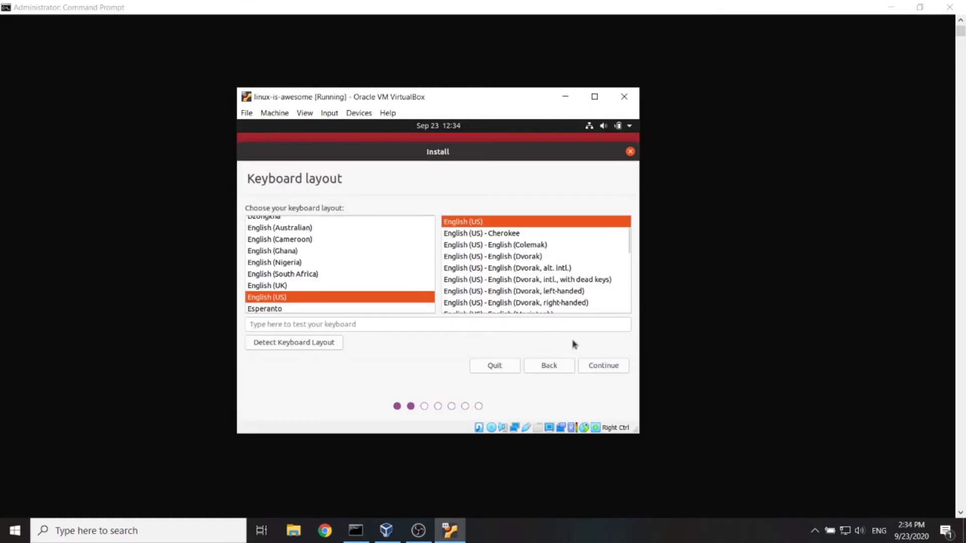
click(603, 367)
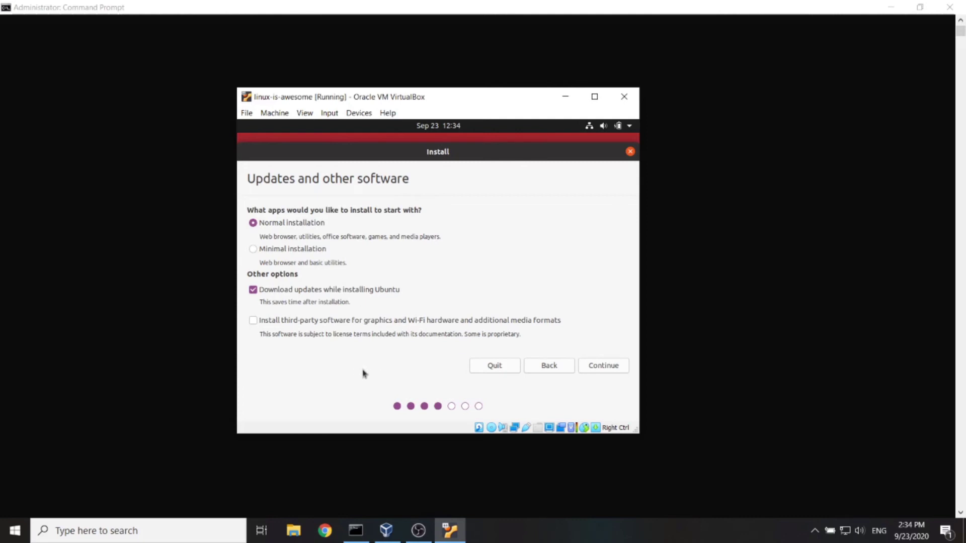
click(253, 291)
click(254, 322)
click(600, 368)
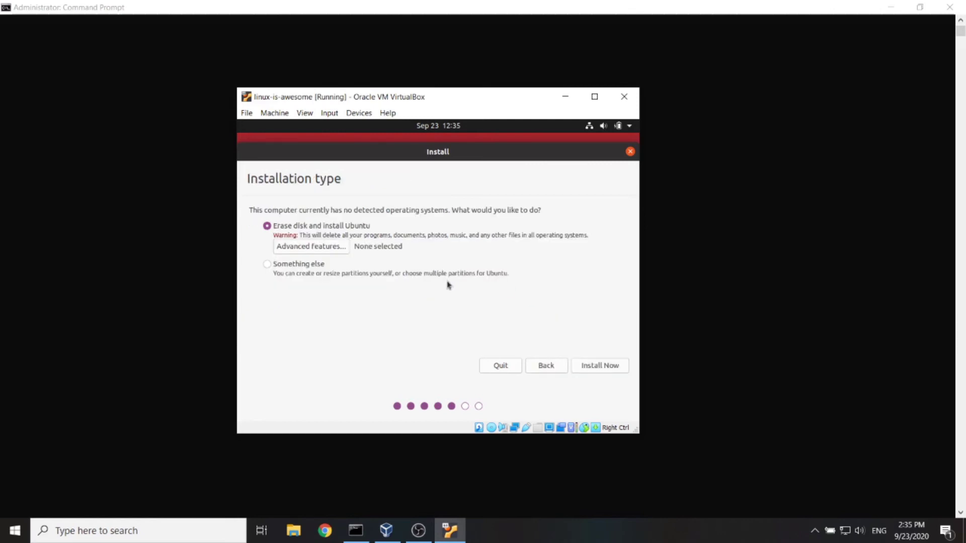
click(326, 248)
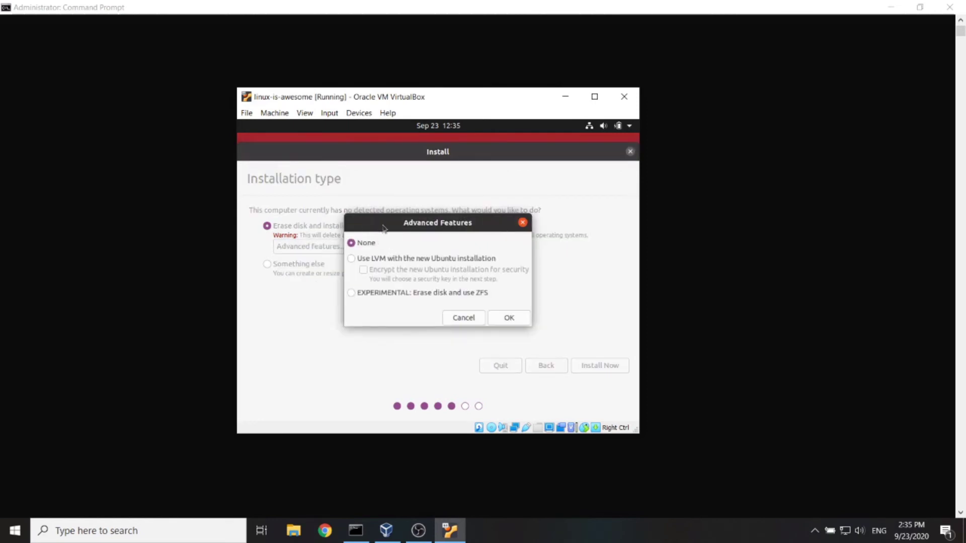
click(389, 259)
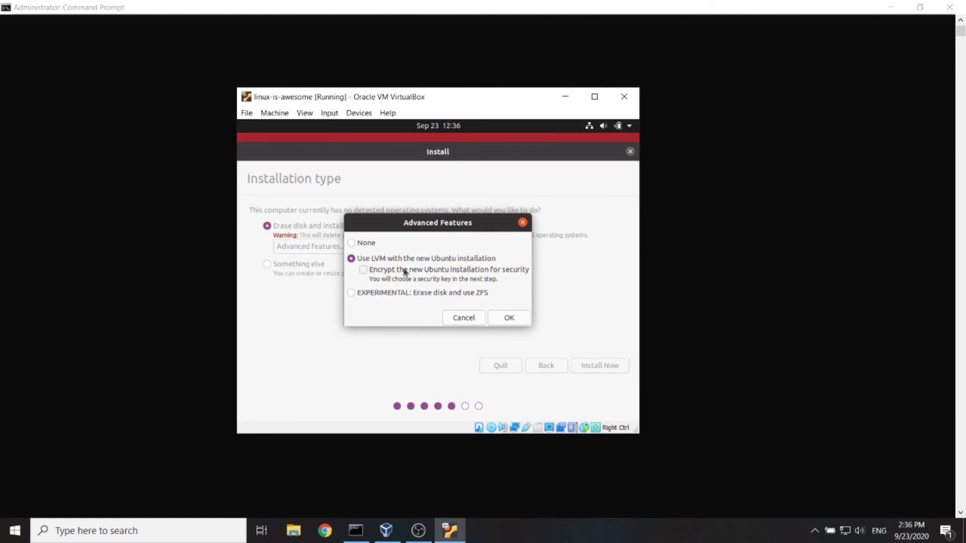
click(352, 244)
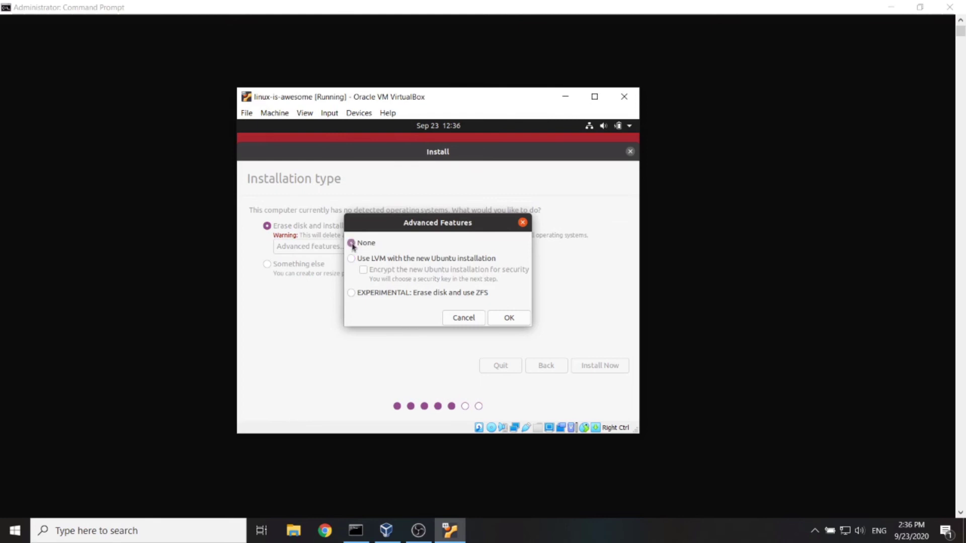
click(507, 319)
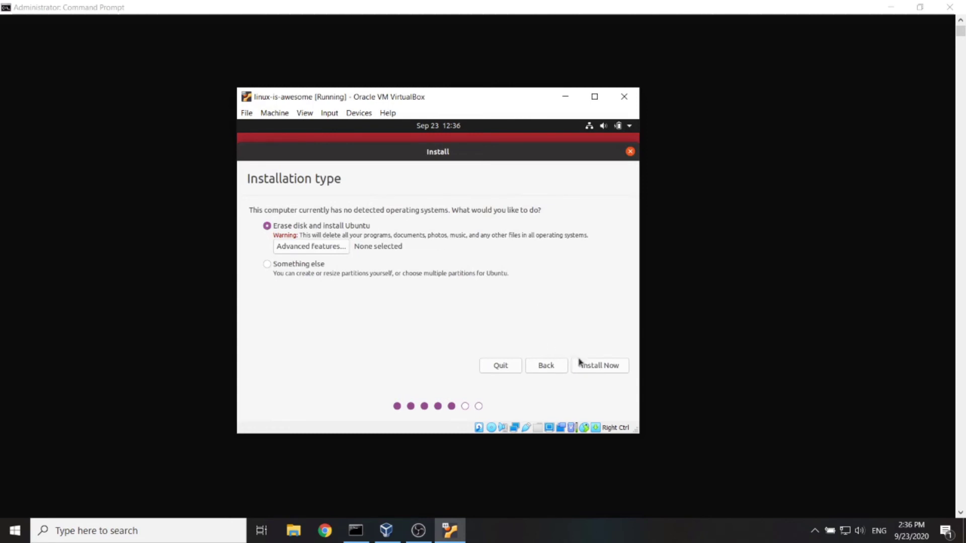
Install Ubuntu by erasing the virtual disk, approve writing the partition changes, and accept Belgrade as the location.
click(593, 370)
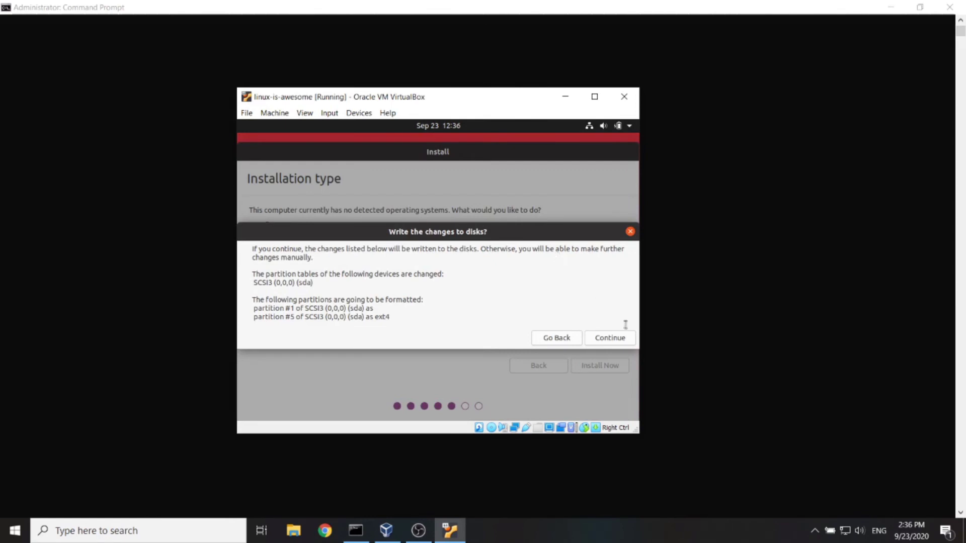
click(618, 340)
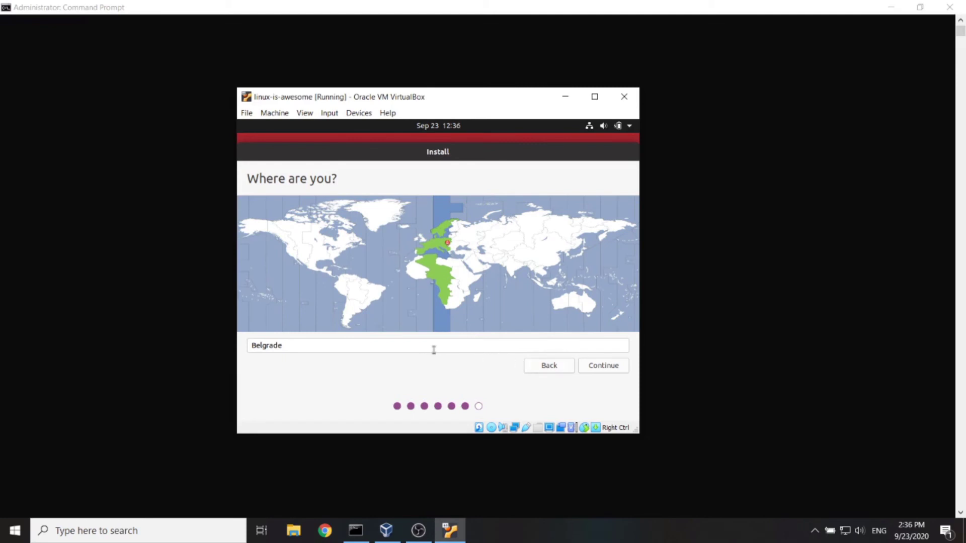
click(602, 368)
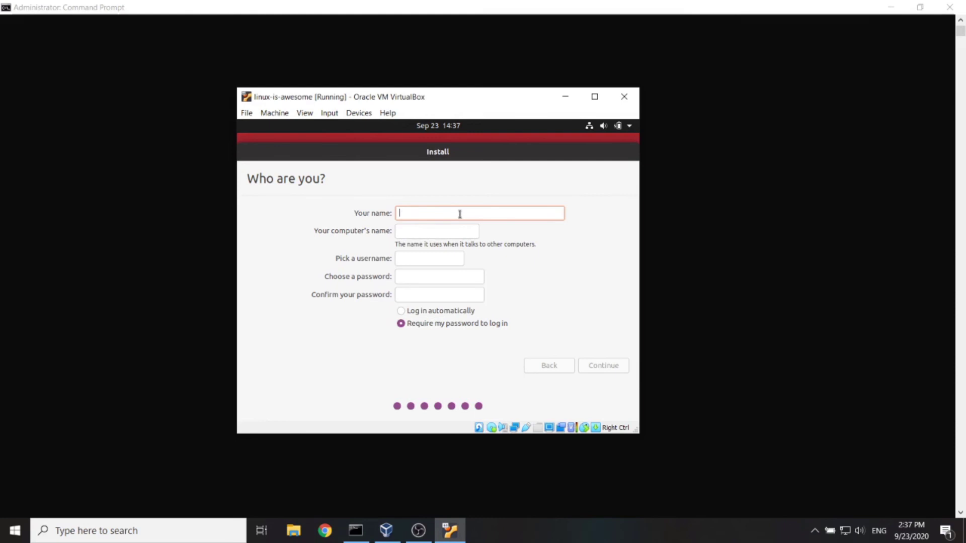
Set up the user account with the user's name and a confirmed account password required at login, and continue the installation.
text(Semantron)
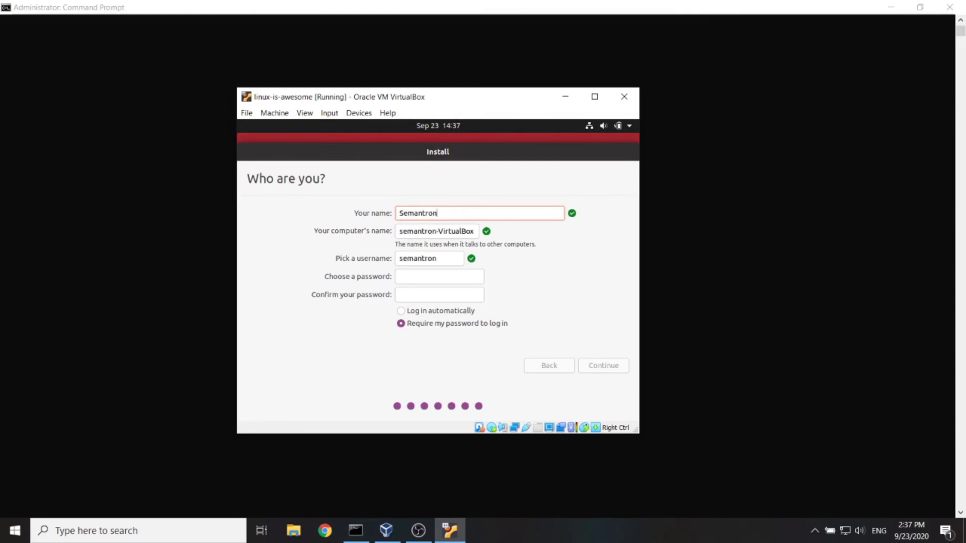
click(454, 275)
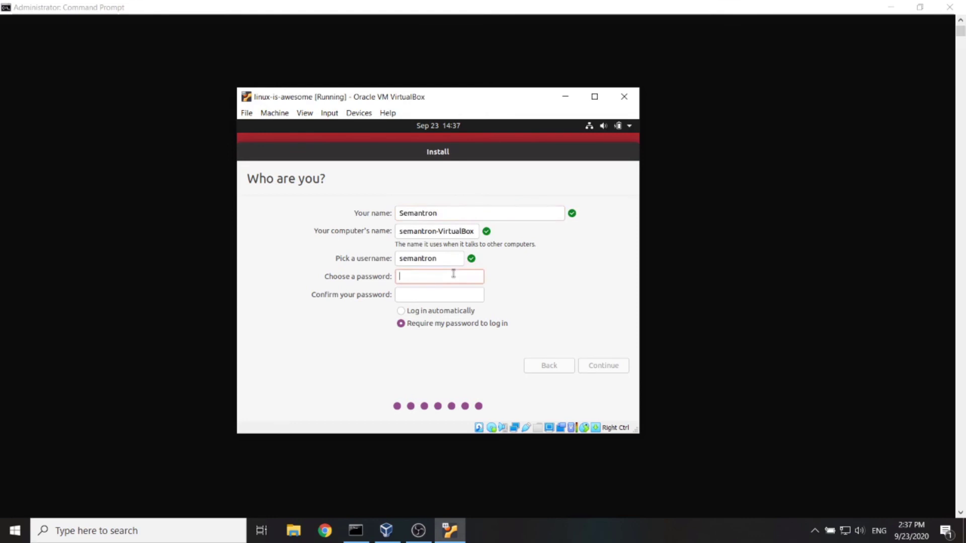
text(*********)
key(Tab)
text(*********)
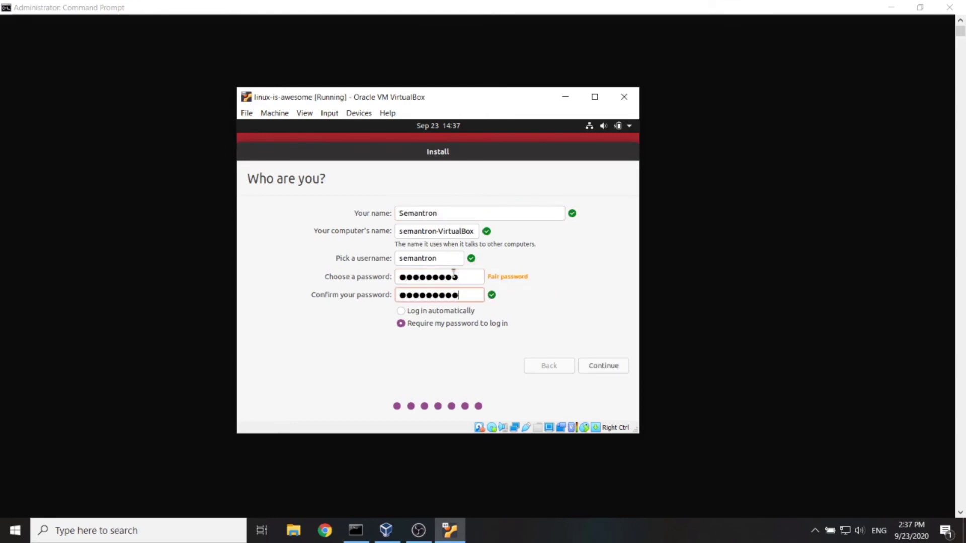
click(593, 366)
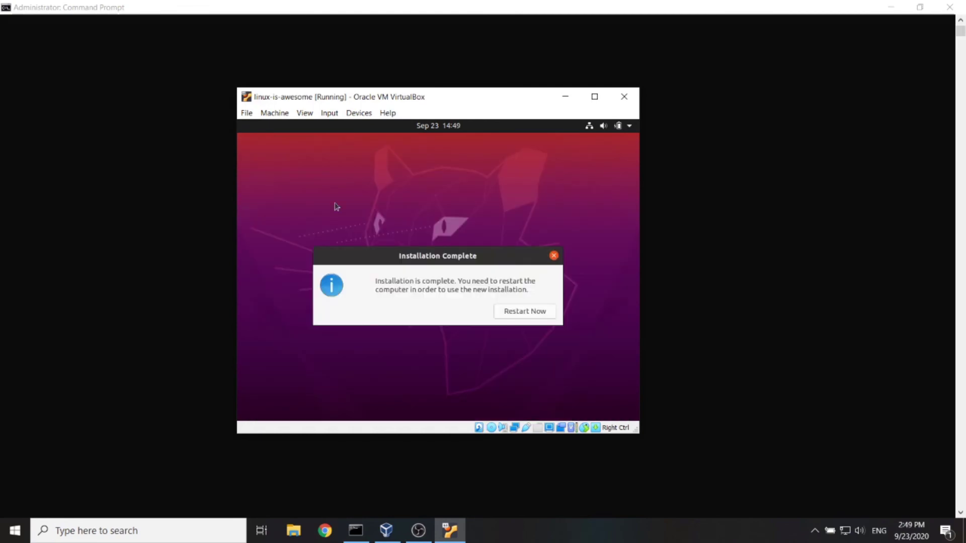
Restart the installed system, removing the Ubuntu installation disk from the virtual optical drive before continuing the reboot.
click(536, 312)
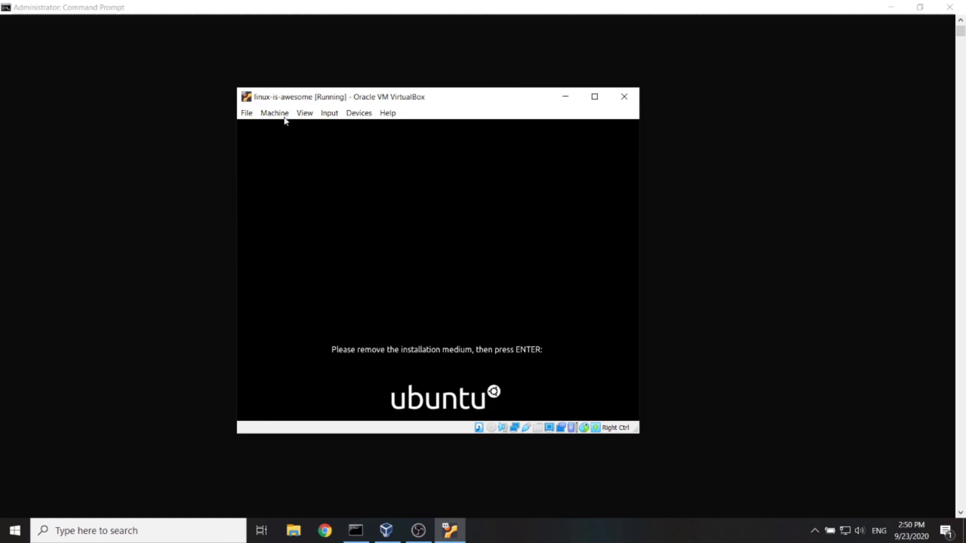
click(361, 115)
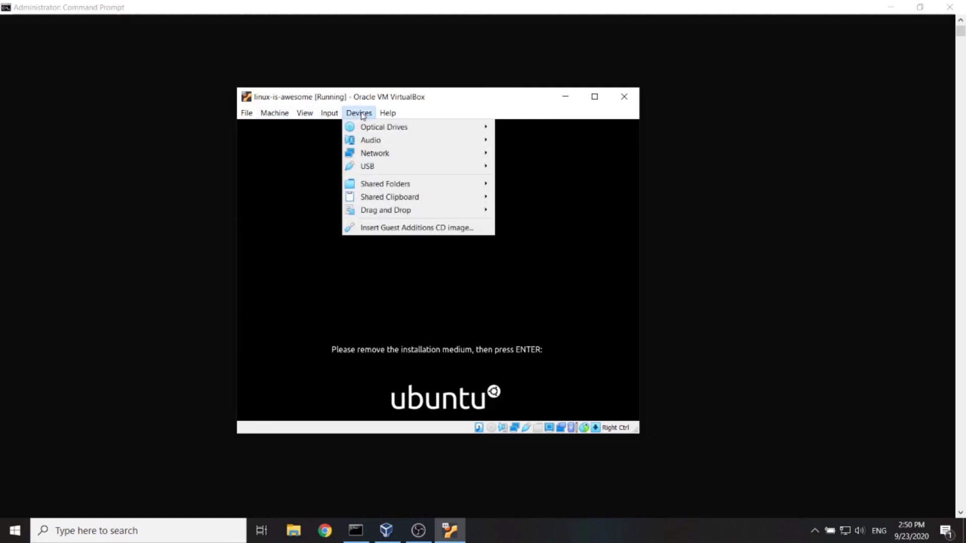
mouse_move(381, 129)
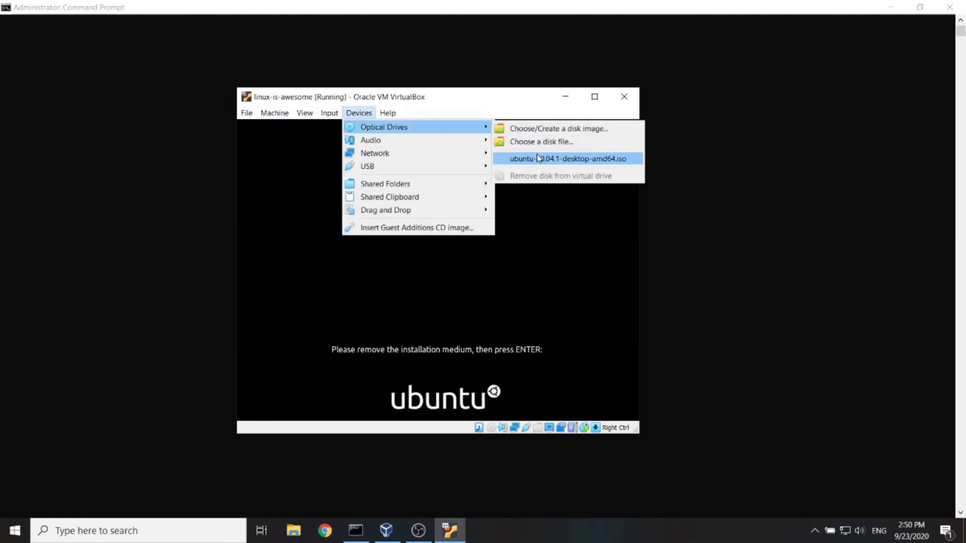
click(556, 176)
key(Return)
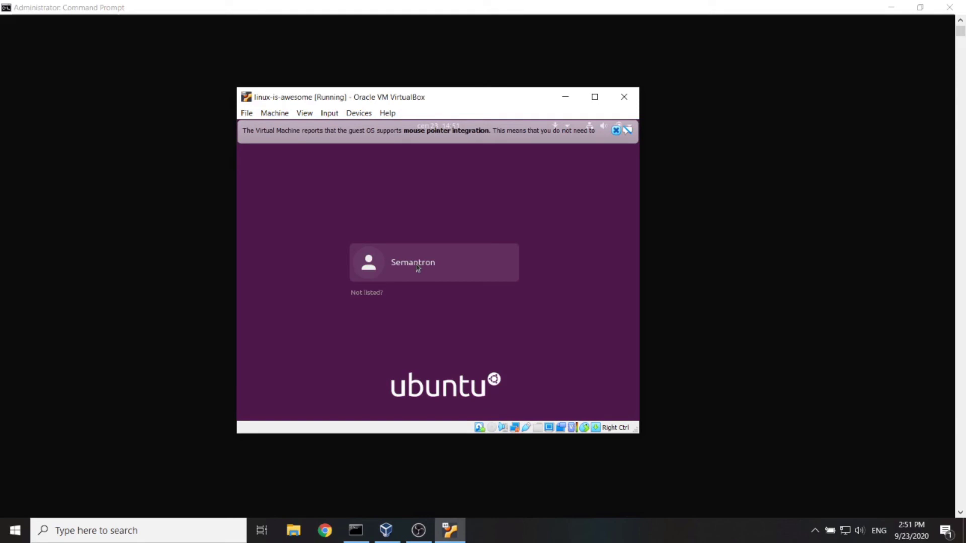
Choose the user account on the Ubuntu login screen and enter the account password.
click(417, 268)
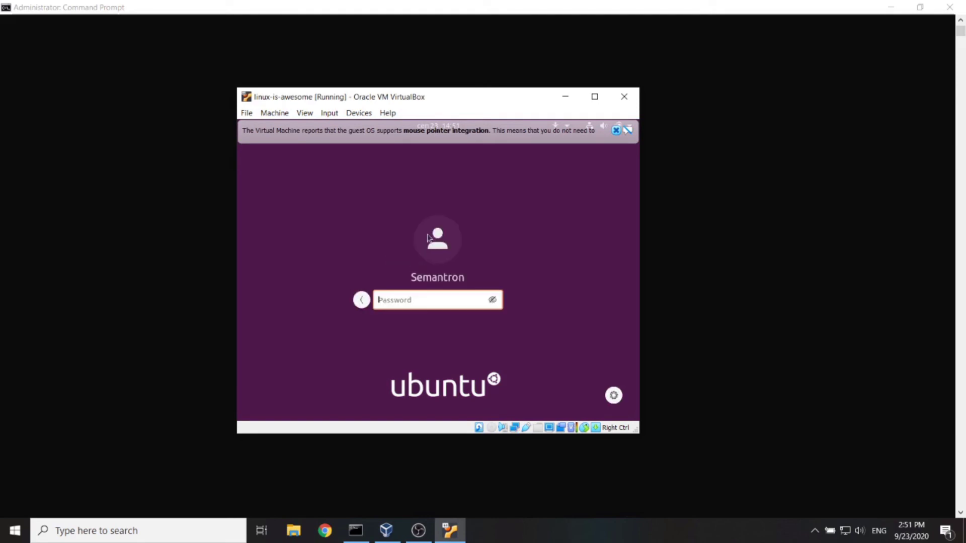
text(●●●●●●●●●●)
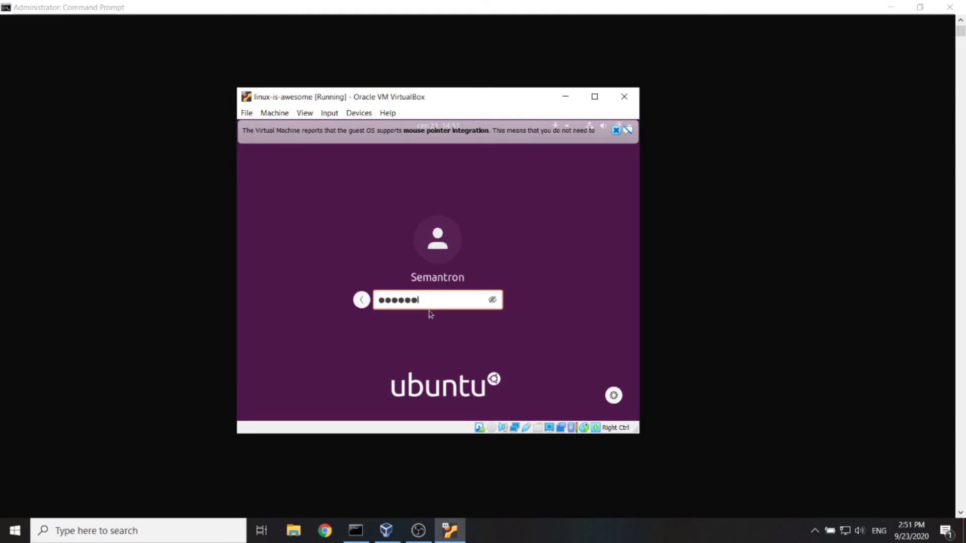